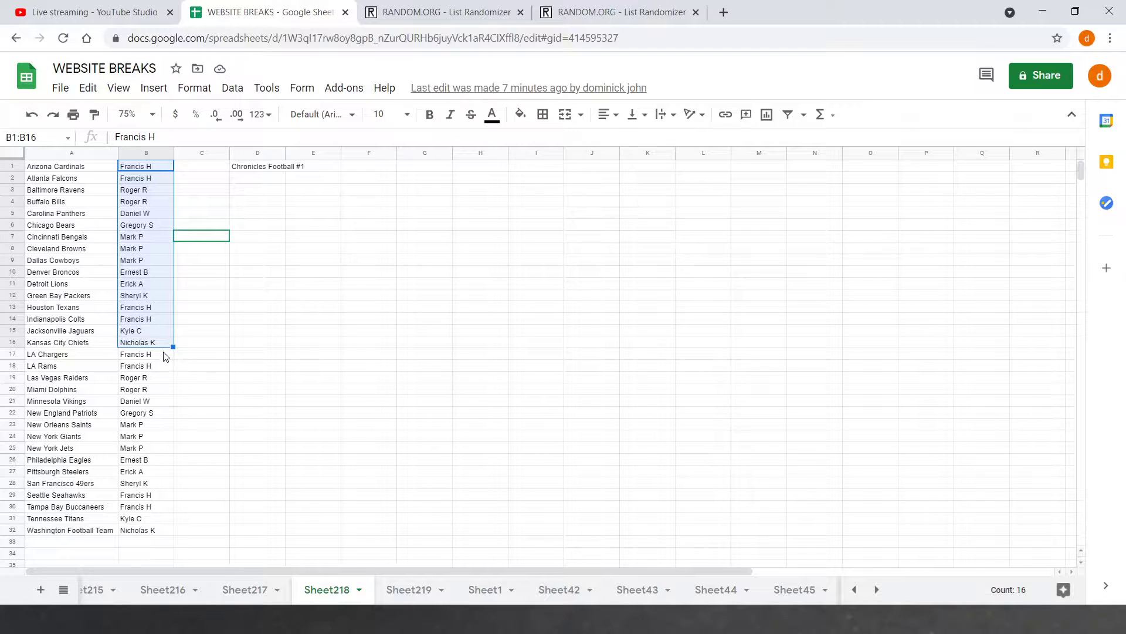
pyautogui.click(197, 345)
pyautogui.moveTo(156, 355); pyautogui.dragTo(170, 531)
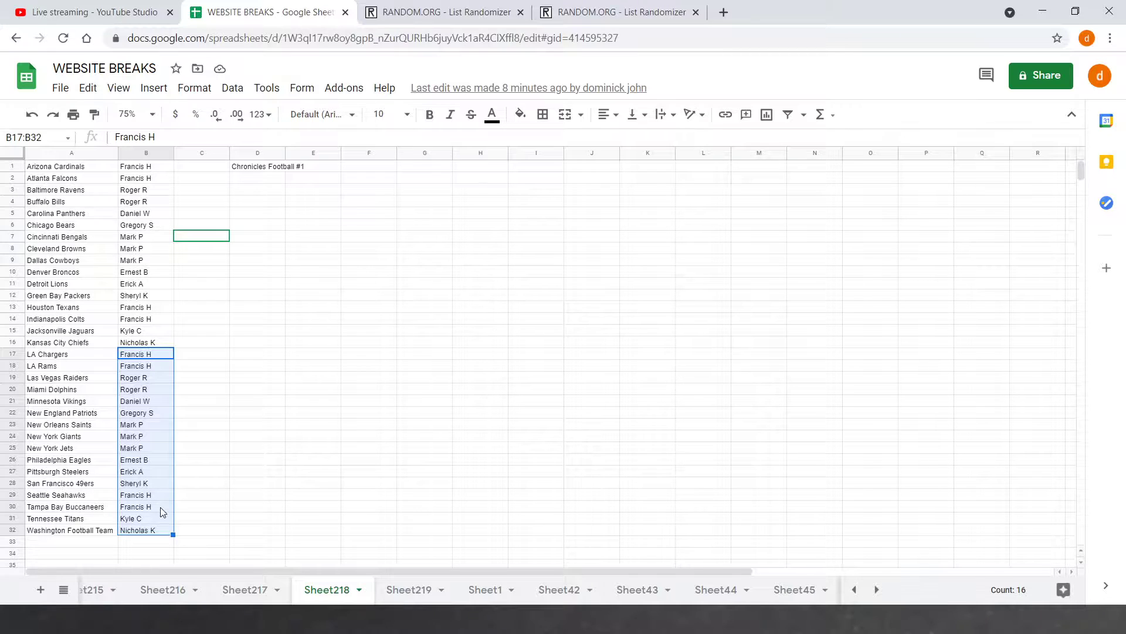
pyautogui.click(211, 471)
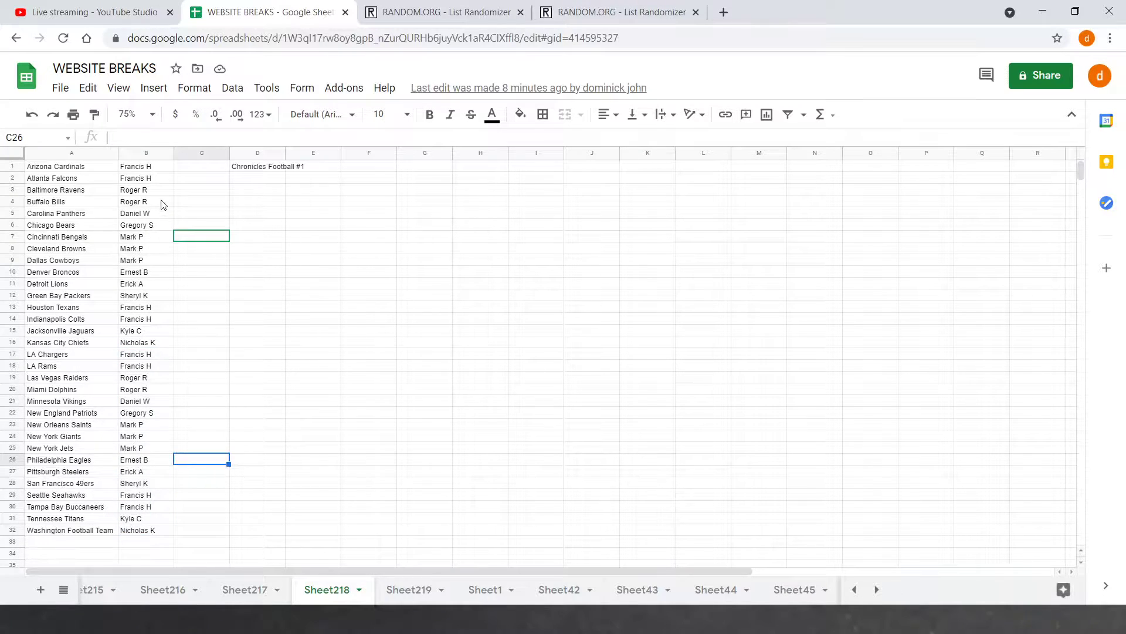
# Copy the participant names in B1:B32 and paste them as list items into the first RANDOM.ORG List Randomizer page
pyautogui.moveTo(152, 168); pyautogui.dragTo(132, 537)
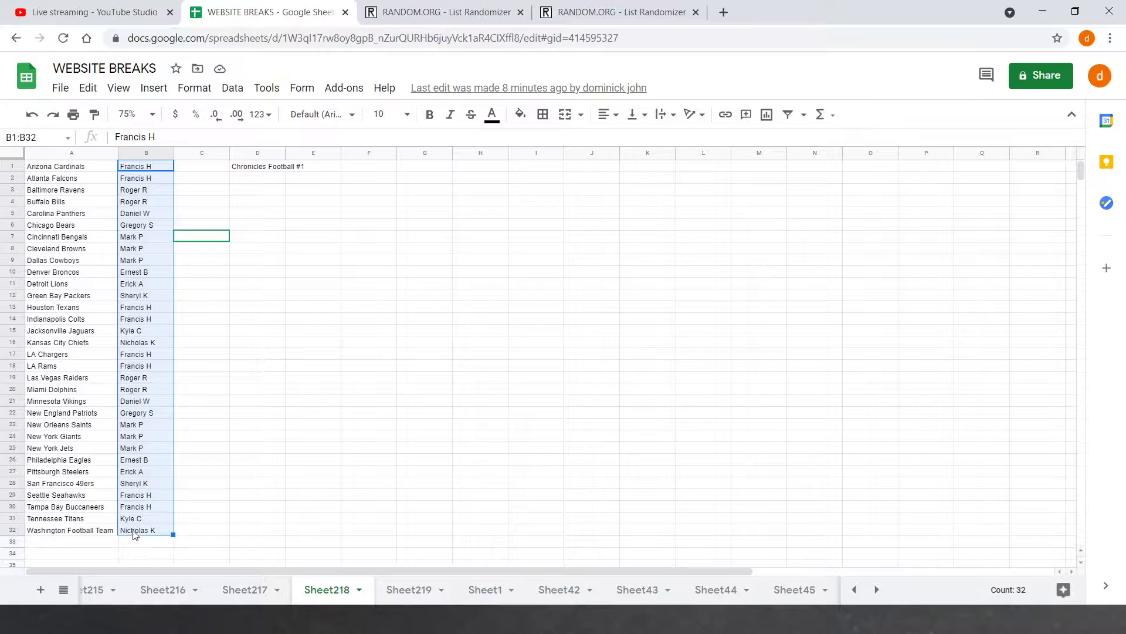
pyautogui.rightClick(135, 531)
pyautogui.click(196, 126)
pyautogui.click(389, 15)
pyautogui.click(302, 325)
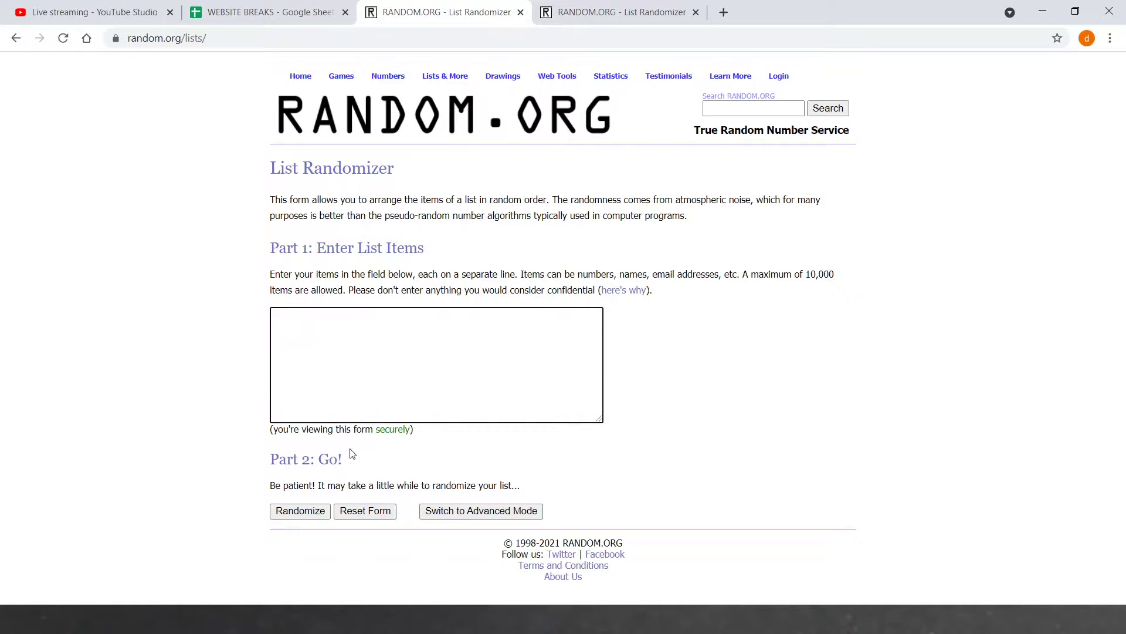
pyautogui.hotkey('ctrl', 'v')
pyautogui.scroll(5, 279, 372)
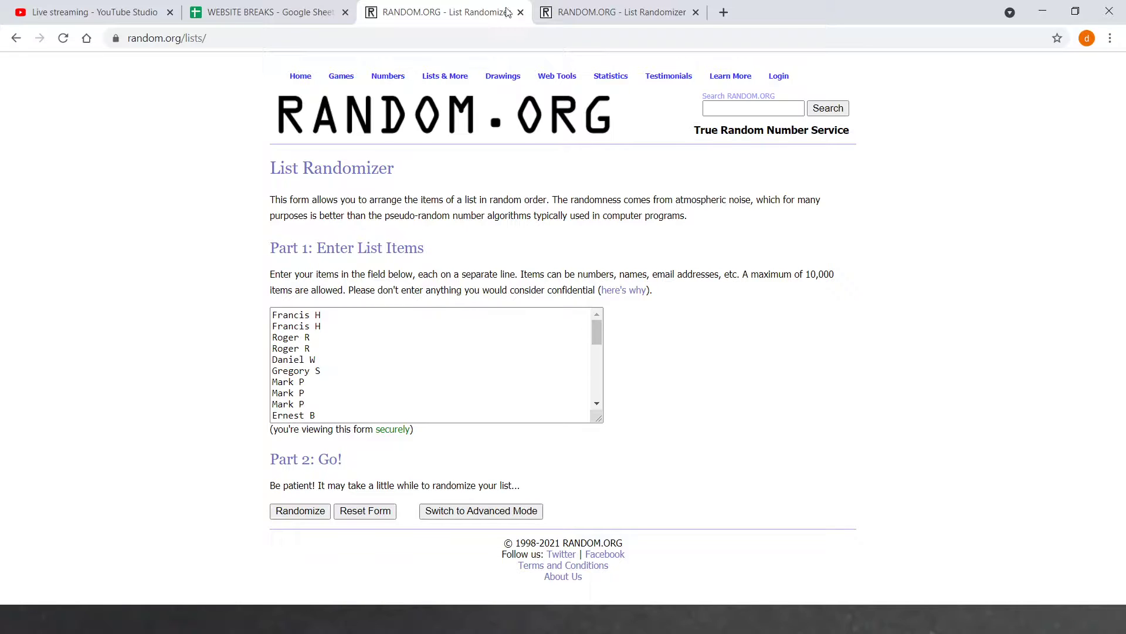
# Copy the team names in A1:A32 of the sheet and paste them as list items into the second RANDOM.ORG List Randomizer page
pyautogui.click(587, 12)
pyautogui.click(311, 6)
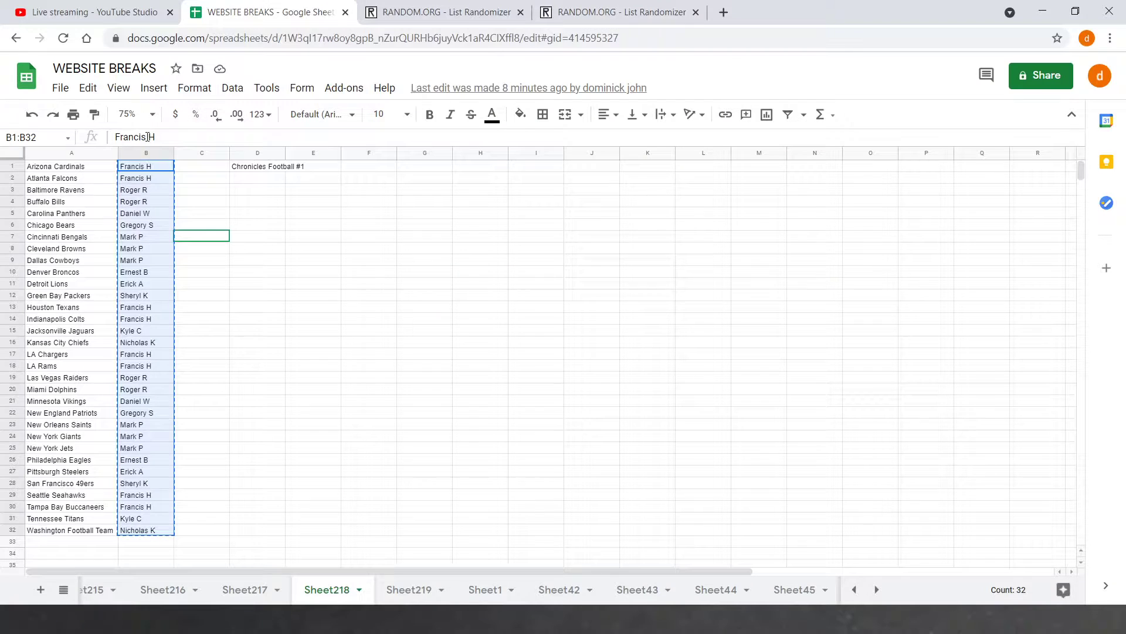
pyautogui.click(258, 235)
pyautogui.moveTo(70, 170); pyautogui.dragTo(62, 530)
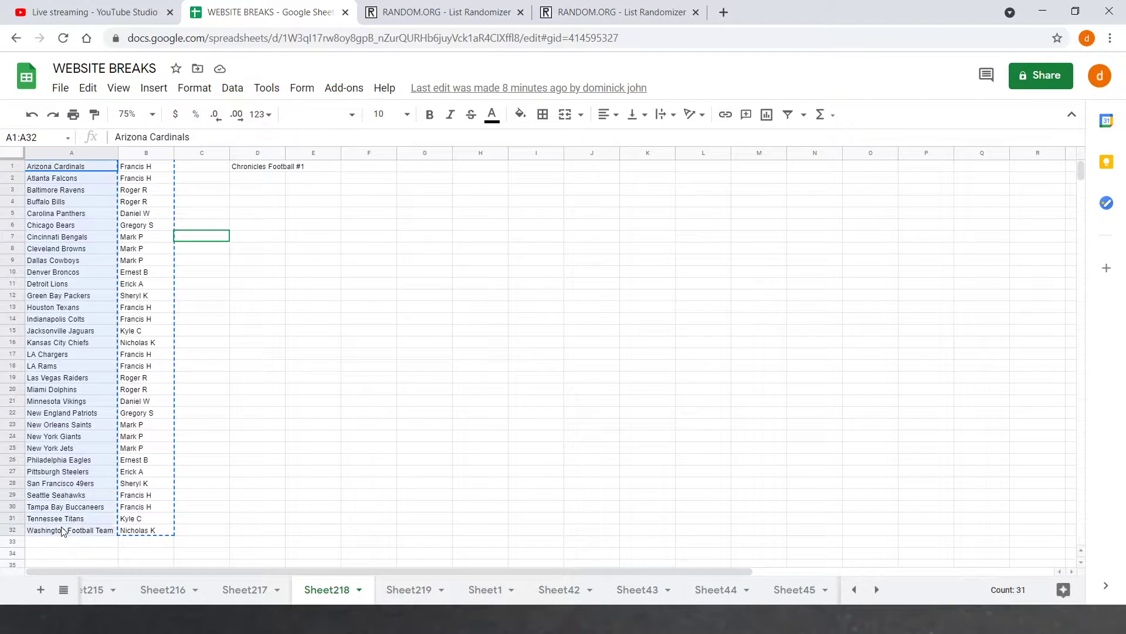
pyautogui.rightClick(62, 530)
pyautogui.click(131, 134)
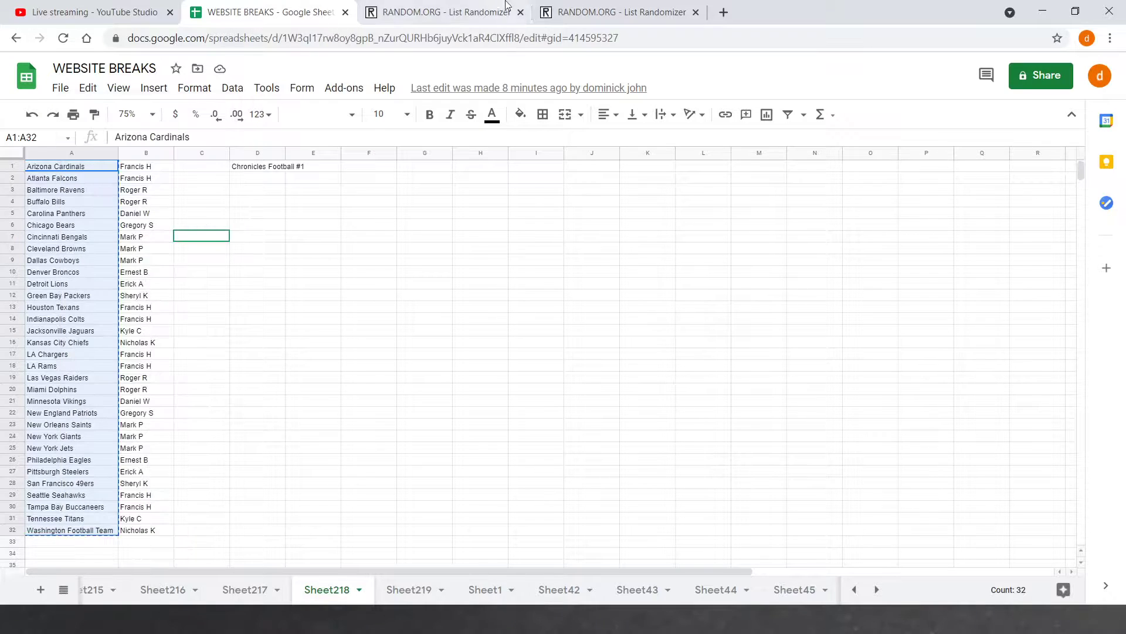
pyautogui.click(642, 12)
pyautogui.click(290, 367)
pyautogui.click(276, 338)
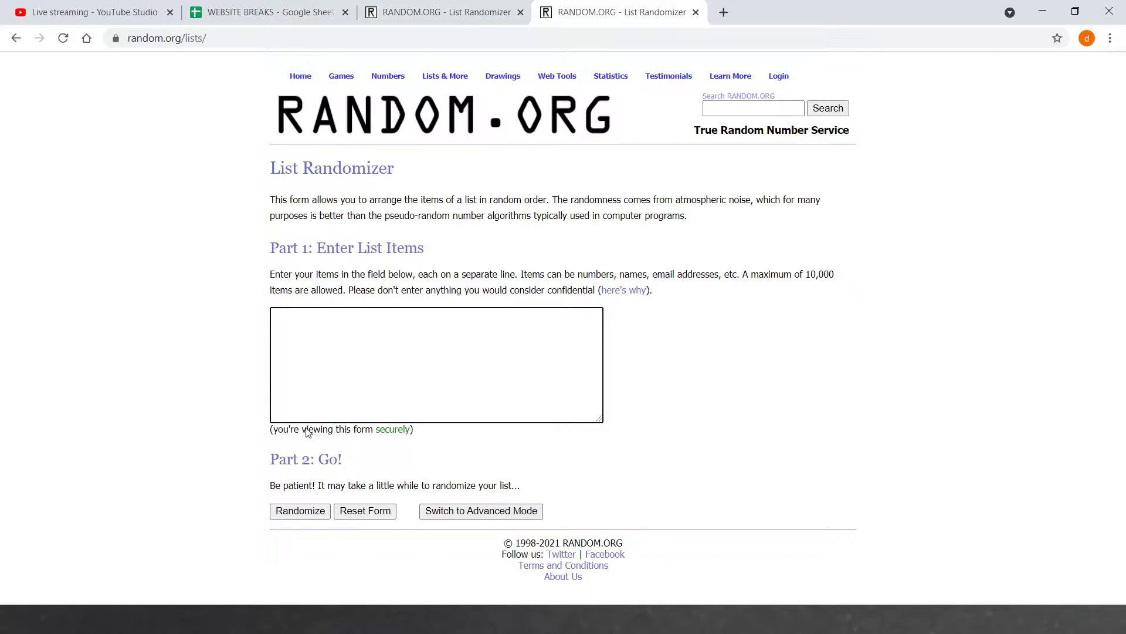
pyautogui.hotkey('ctrl', 'v')
pyautogui.scroll(7, 352, 364)
pyautogui.click(225, 355)
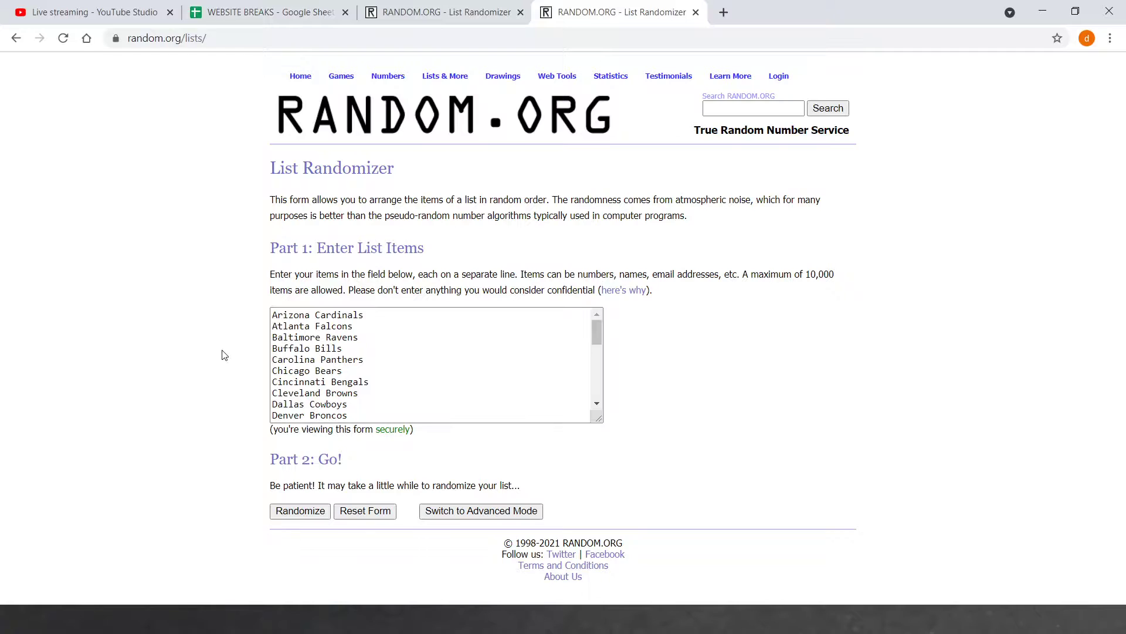
# Review the participant names pasted into the first List Randomizer page against the names in the Google Sheets list
pyautogui.click(270, 12)
pyautogui.click(146, 284)
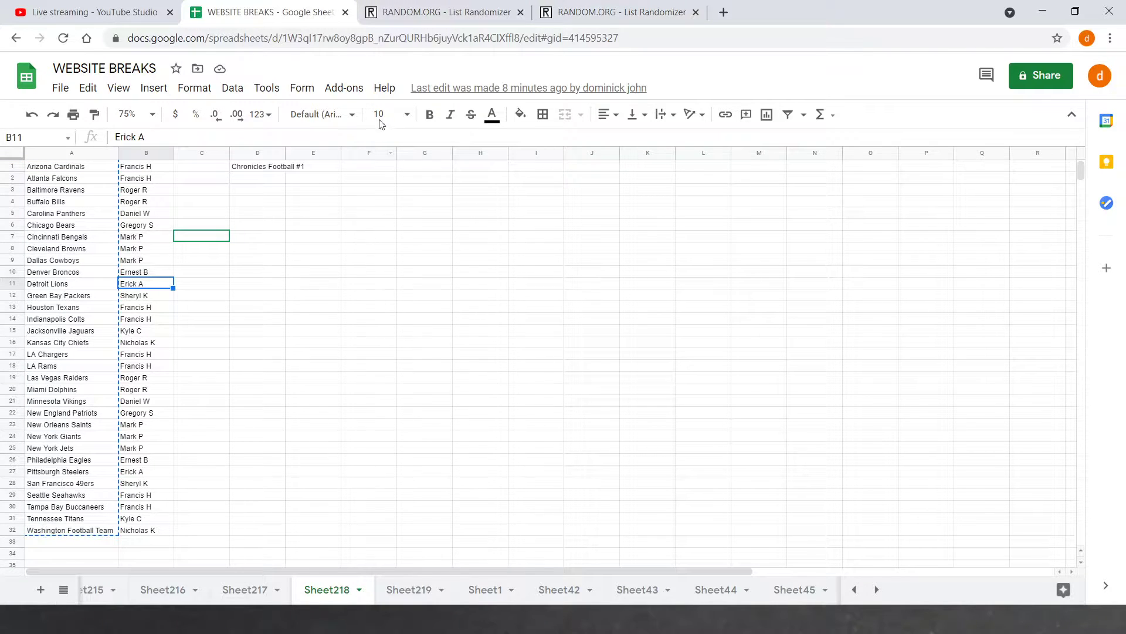
pyautogui.click(446, 12)
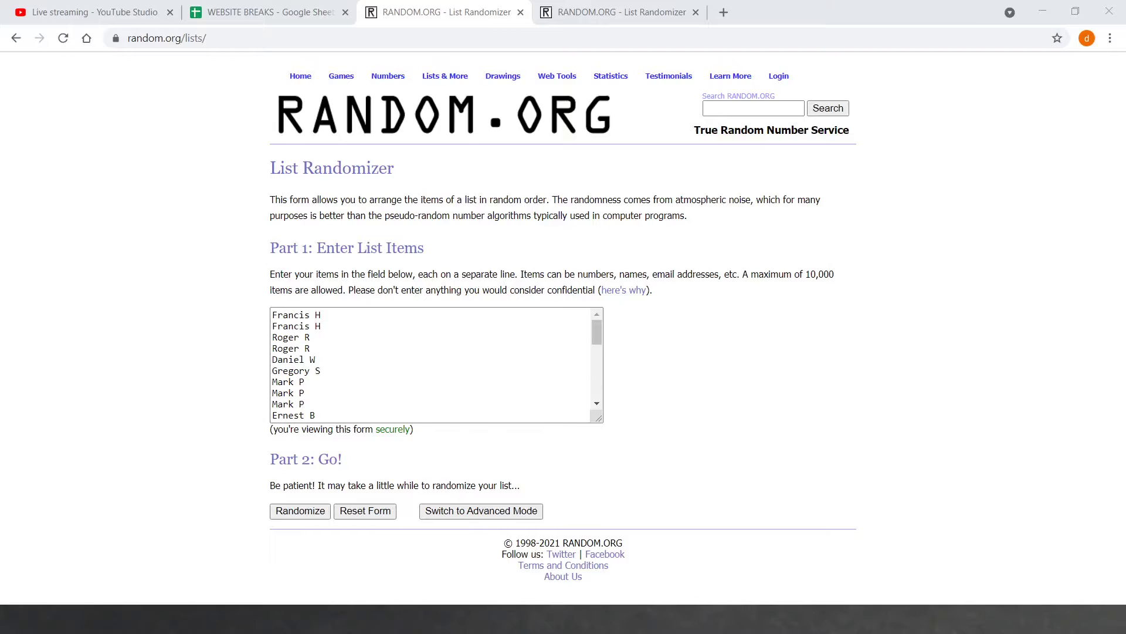
pyautogui.click(598, 577)
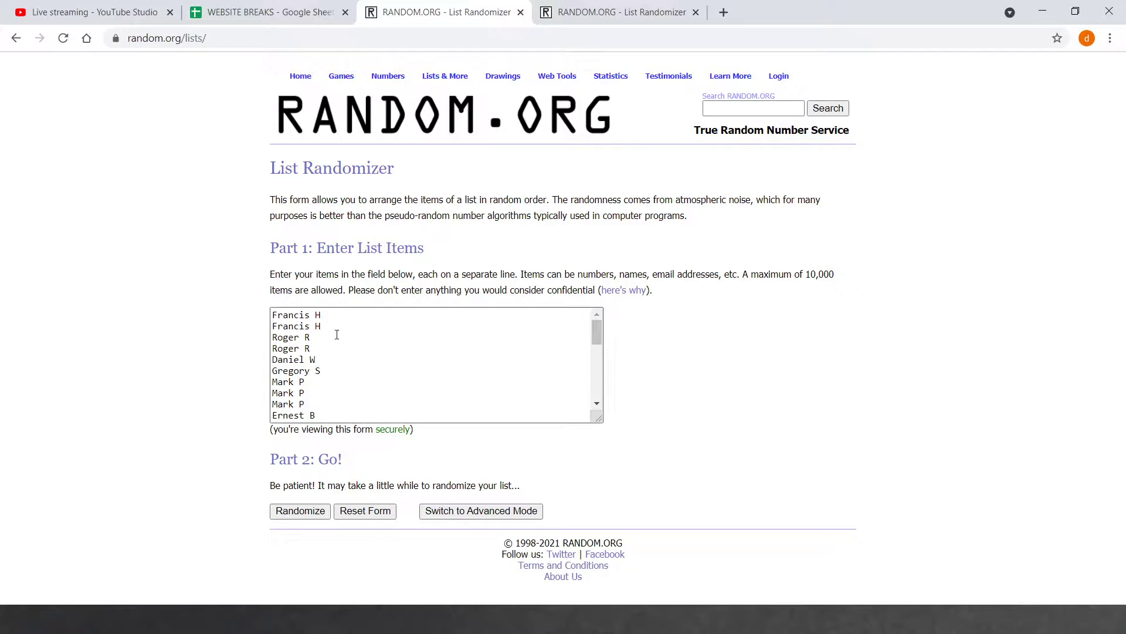
pyautogui.scroll(-2, 326, 364)
pyautogui.scroll(1, 330, 353)
pyautogui.scroll(2, 330, 353)
pyautogui.click(264, 12)
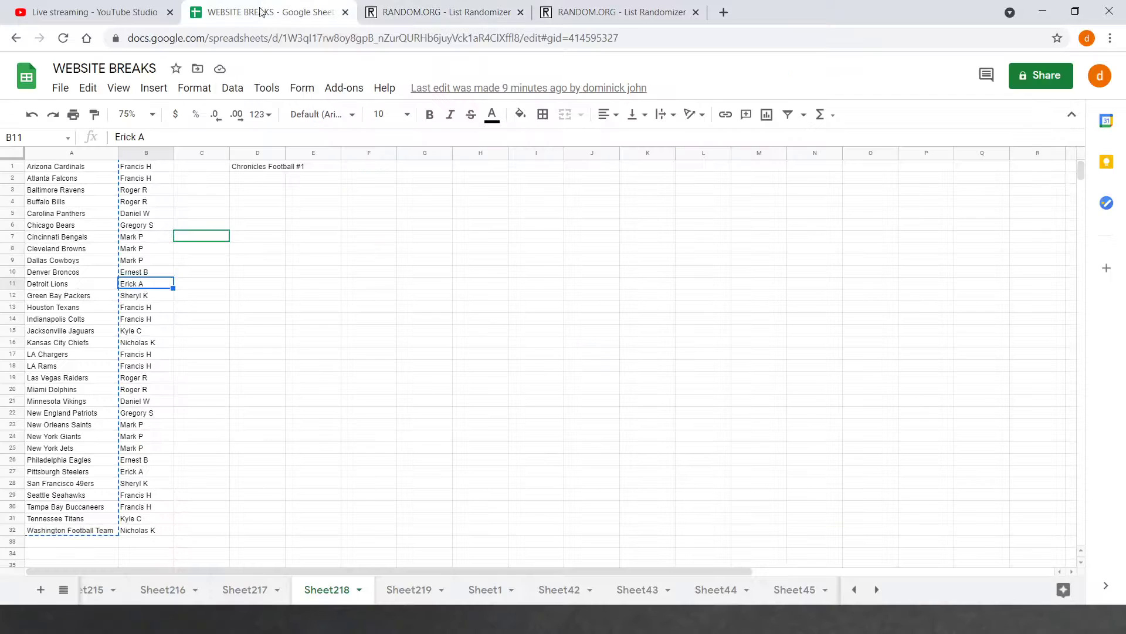
pyautogui.click(195, 272)
# Randomize the participant name list seven times on the first List Randomizer page
pyautogui.click(437, 12)
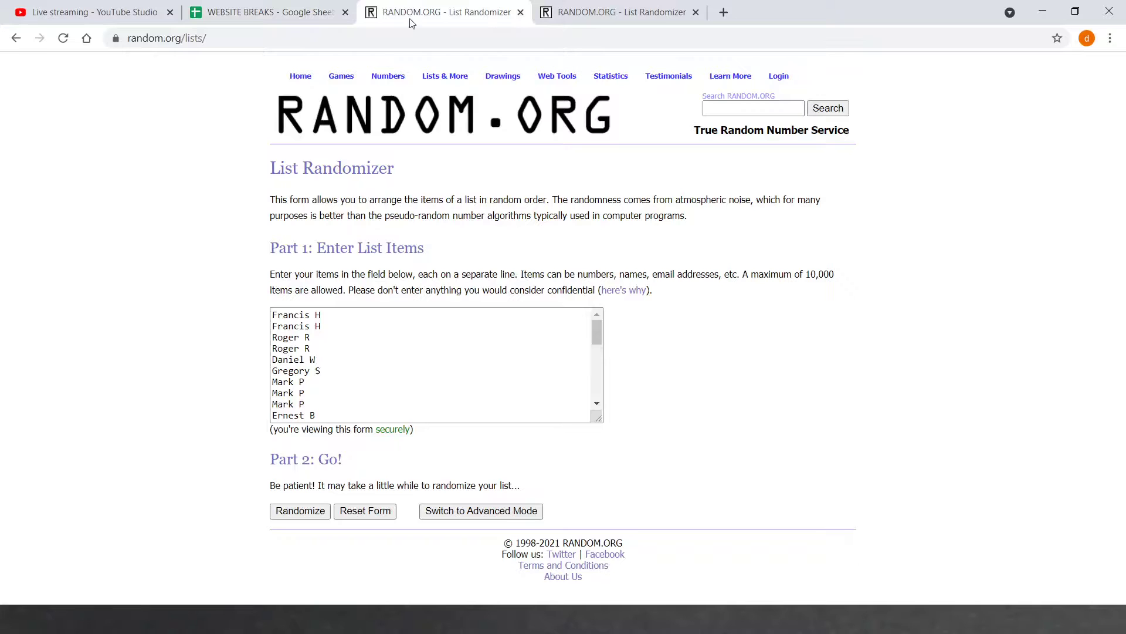
pyautogui.scroll(-5, 362, 389)
pyautogui.click(301, 511)
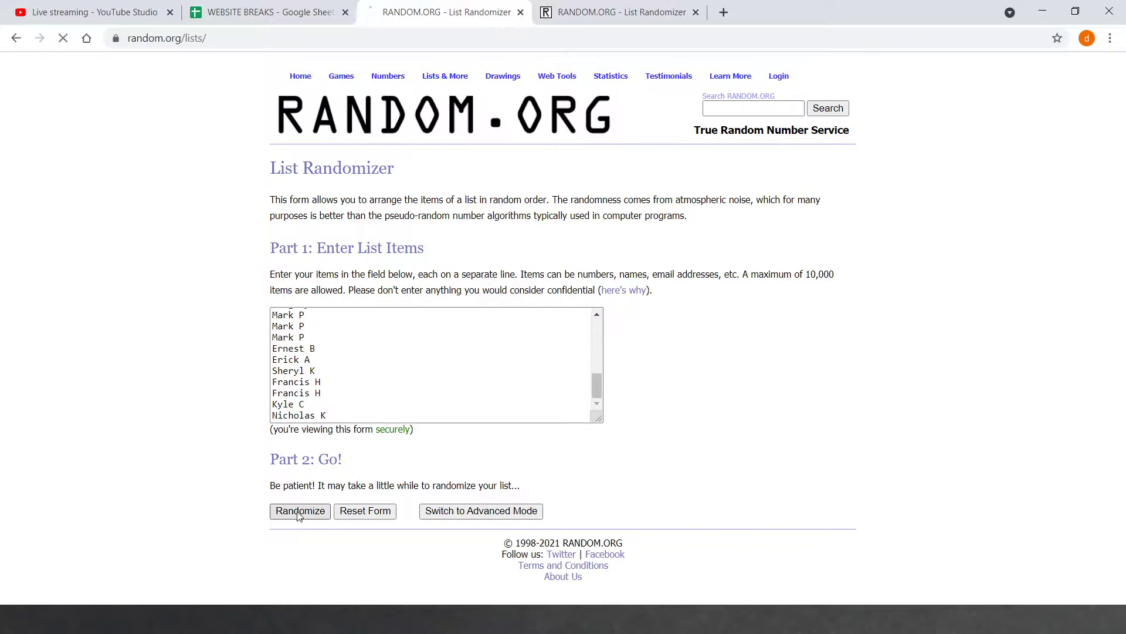
pyautogui.scroll(-1, 297, 506)
pyautogui.scroll(-2, 297, 506)
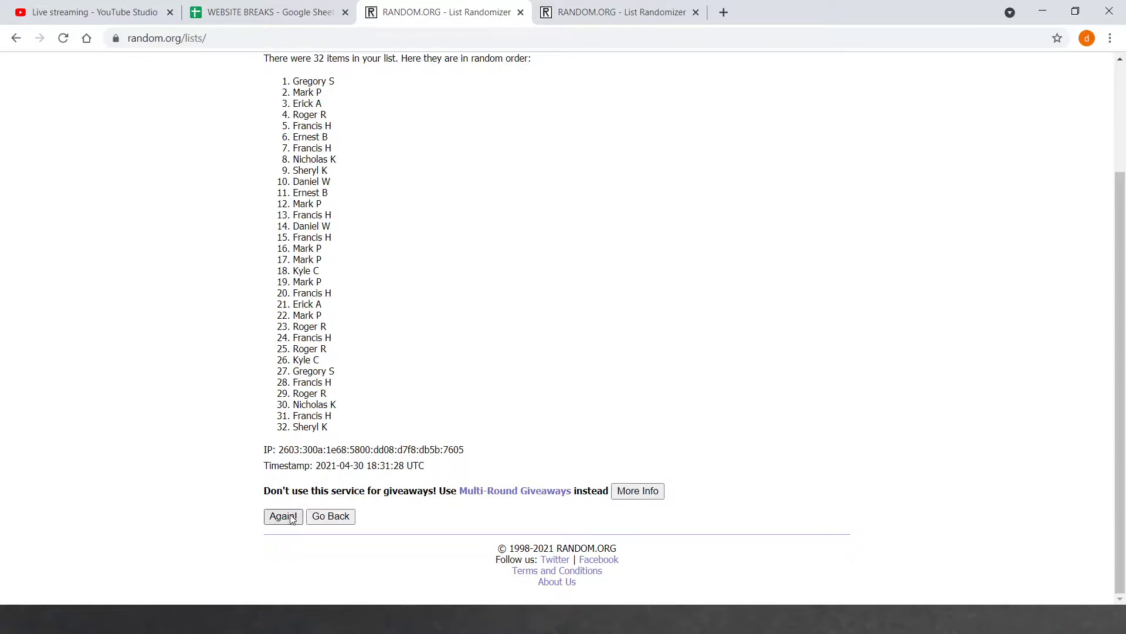
pyautogui.click(291, 520)
pyautogui.scroll(-2, 288, 525)
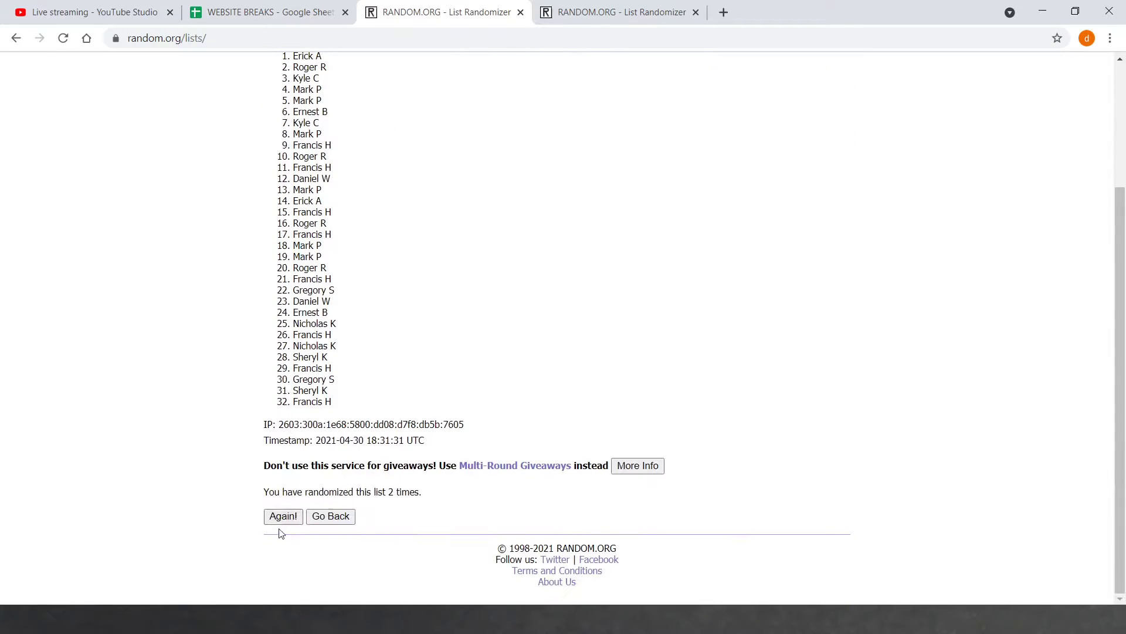
pyautogui.click(283, 522)
pyautogui.scroll(-3, 284, 515)
pyautogui.click(283, 517)
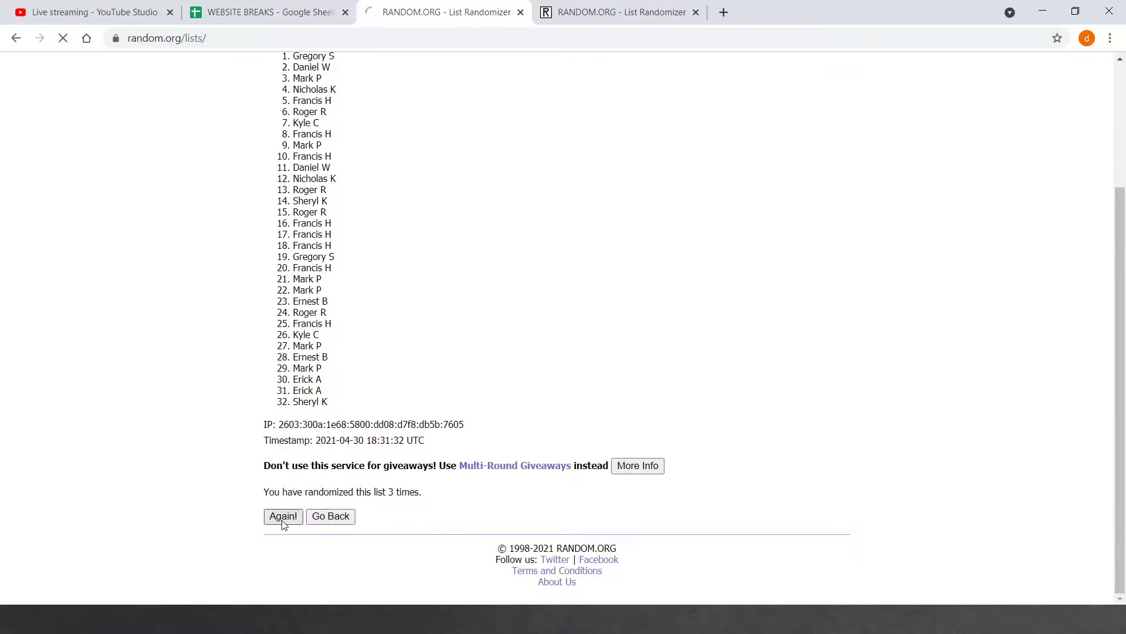
pyautogui.click(283, 518)
pyautogui.scroll(-3, 283, 516)
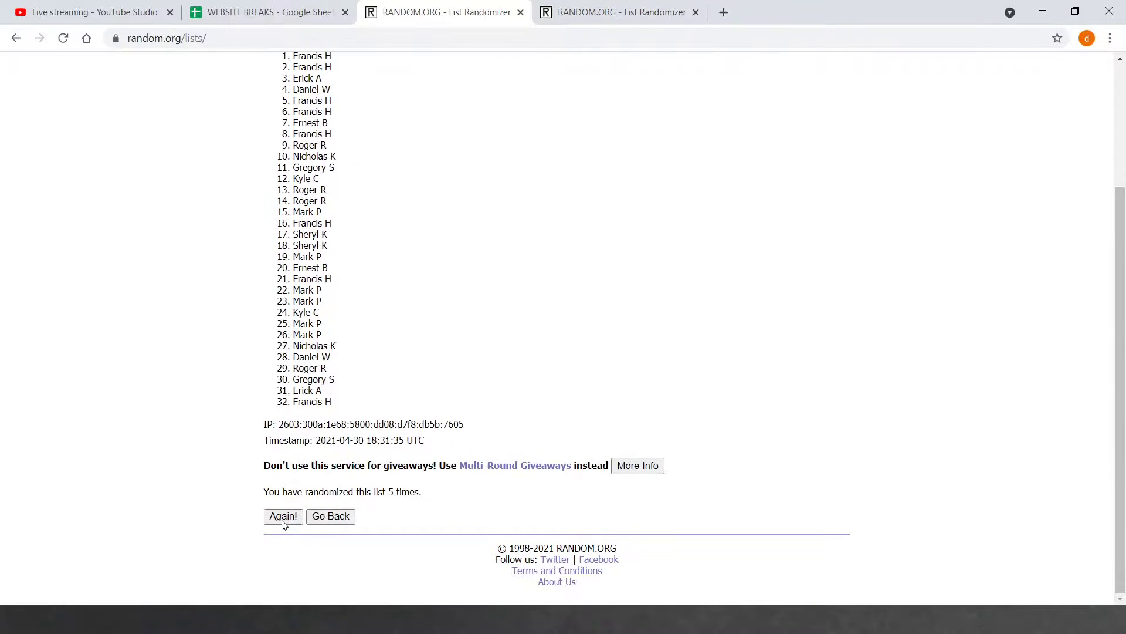
pyautogui.click(283, 517)
pyautogui.scroll(-3, 284, 517)
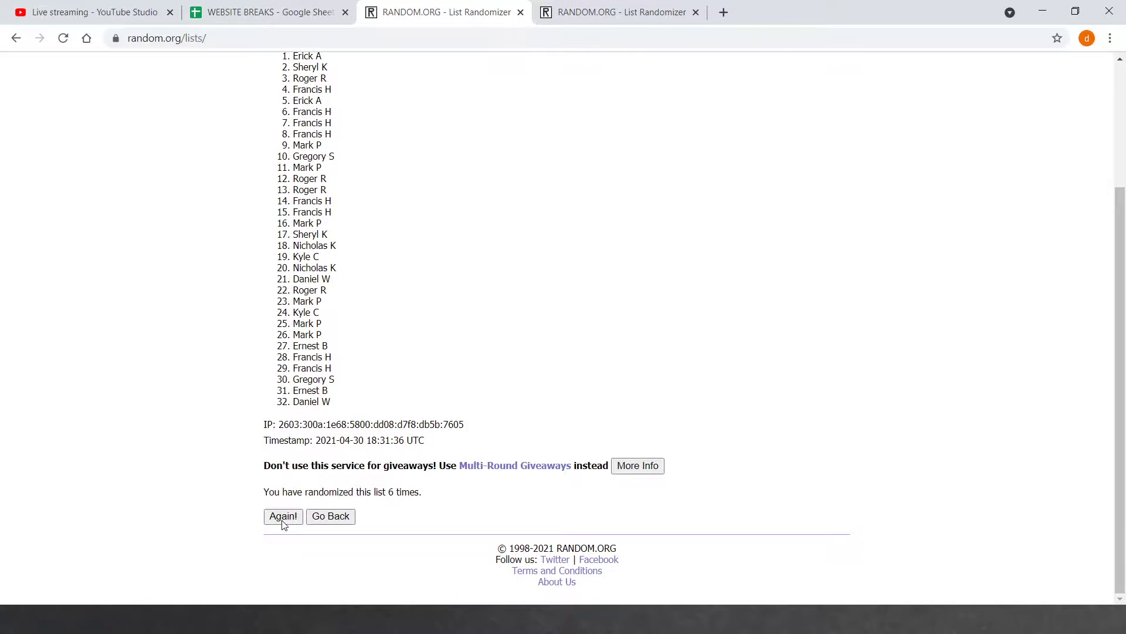
pyautogui.click(283, 518)
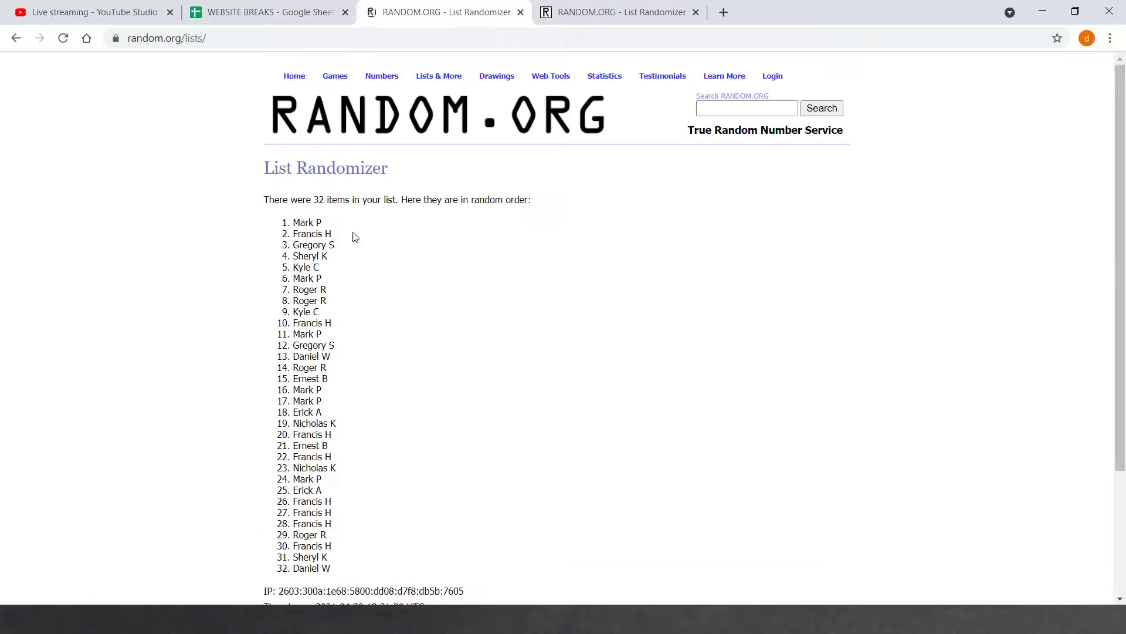
# Copy all 32 randomized participant names from the results and check how many times the list was randomized
pyautogui.tripleClick(296, 222)
pyautogui.moveTo(297, 250); pyautogui.dragTo(326, 558)
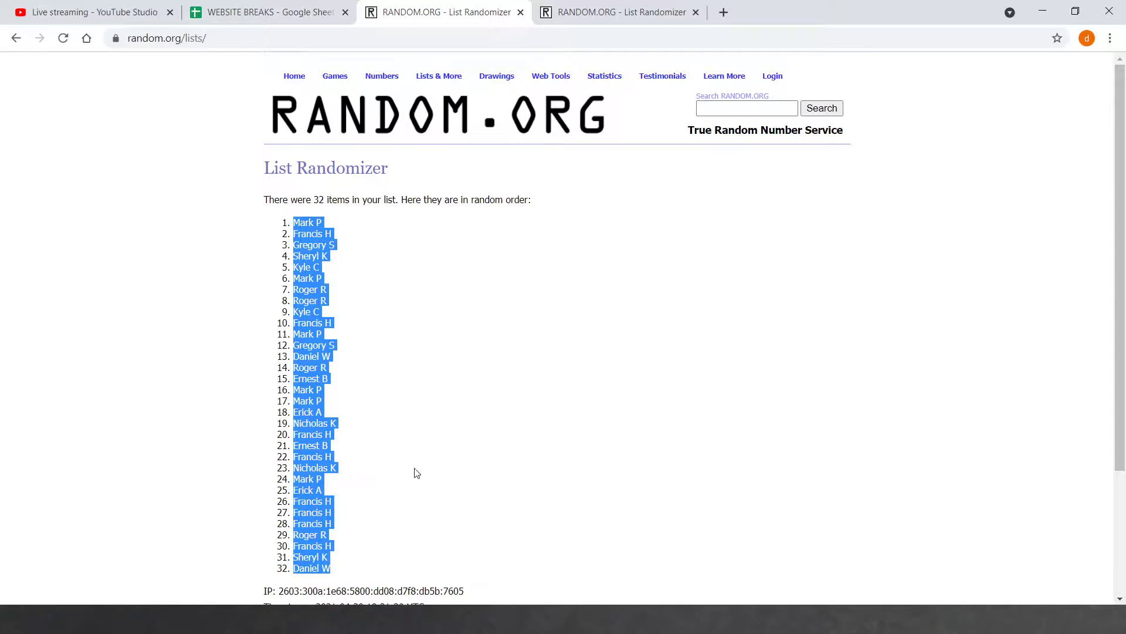
pyautogui.scroll(-3, 417, 472)
pyautogui.moveTo(376, 491); pyautogui.dragTo(446, 495)
pyautogui.click(423, 268)
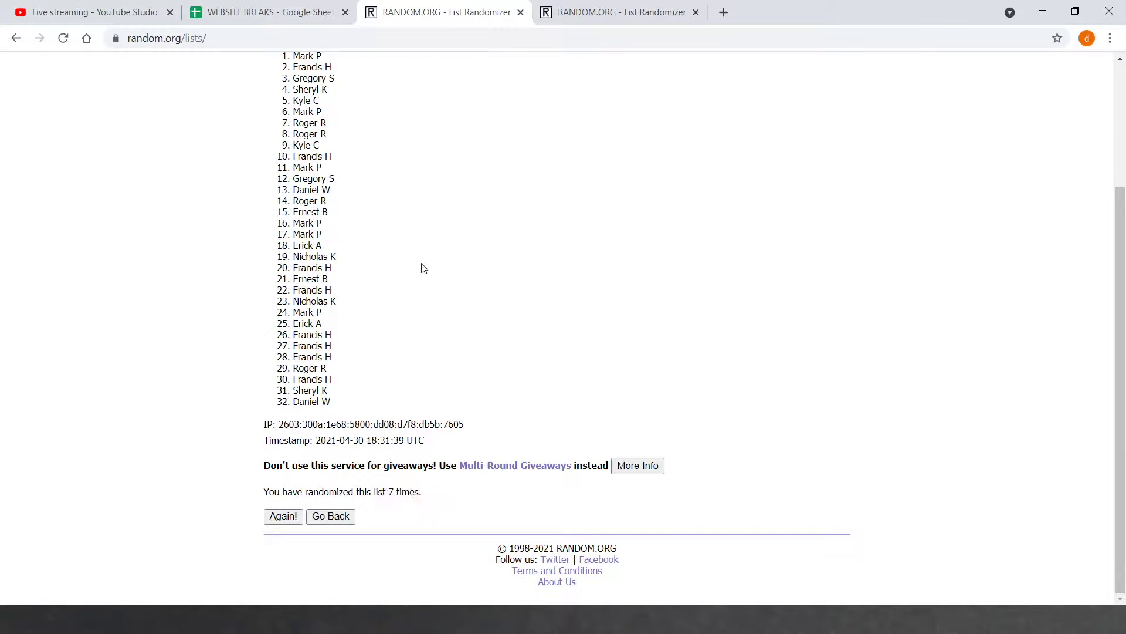
# Paste the randomized participant names over B1:B32 in Sheet218 of the WEBSITE BREAKS spreadsheet
pyautogui.click(258, 12)
pyautogui.moveTo(152, 170); pyautogui.dragTo(126, 531)
pyautogui.rightClick(141, 531)
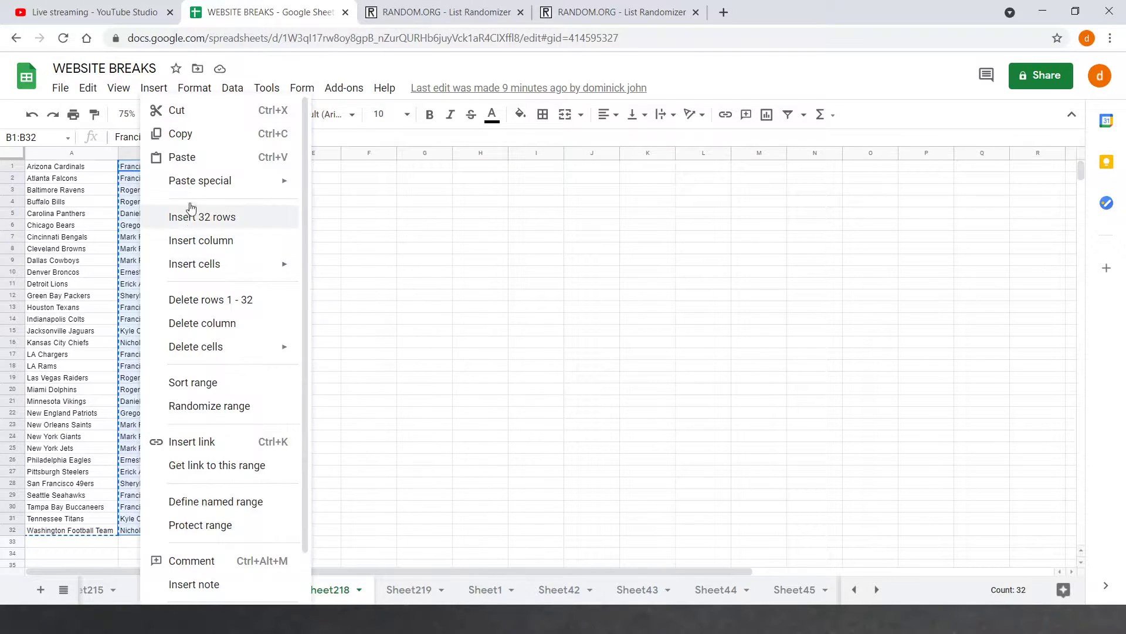
pyautogui.click(193, 156)
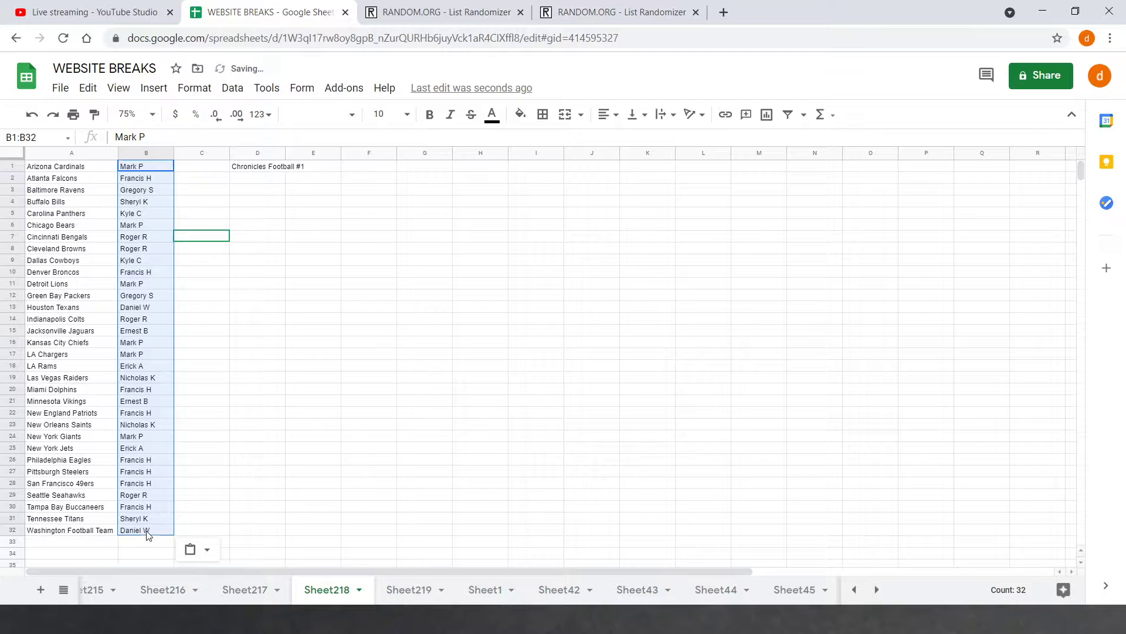
pyautogui.click(218, 392)
# Randomize the team list seven times on the second List Randomizer page
pyautogui.click(473, 11)
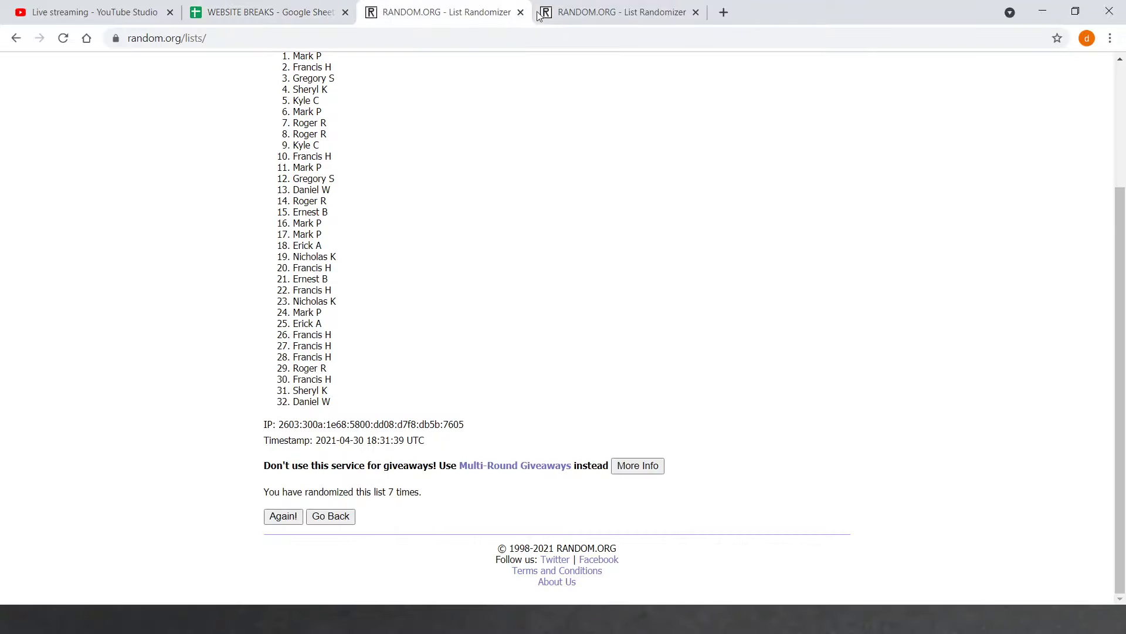
pyautogui.click(538, 15)
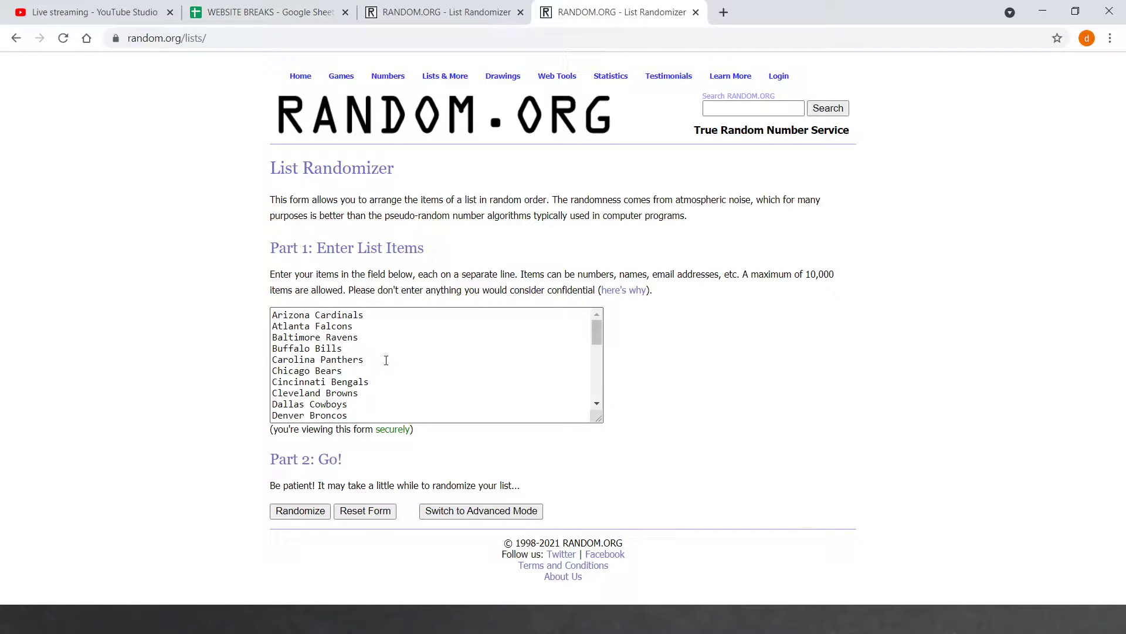
pyautogui.scroll(-5, 386, 360)
pyautogui.scroll(5, 386, 360)
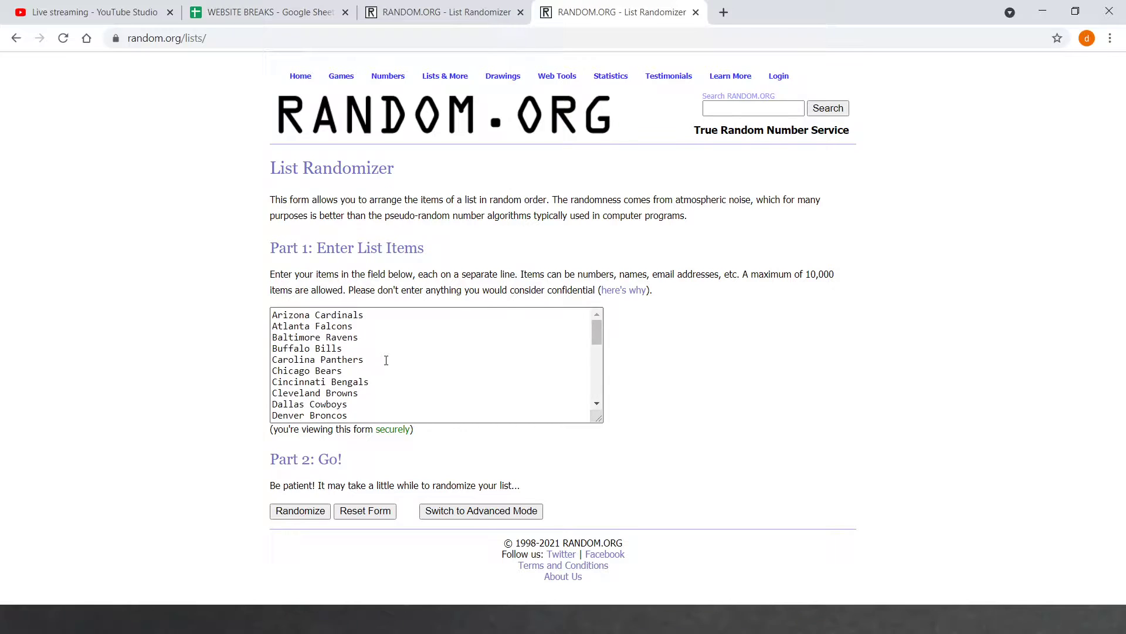
pyautogui.click(287, 508)
pyautogui.click(283, 515)
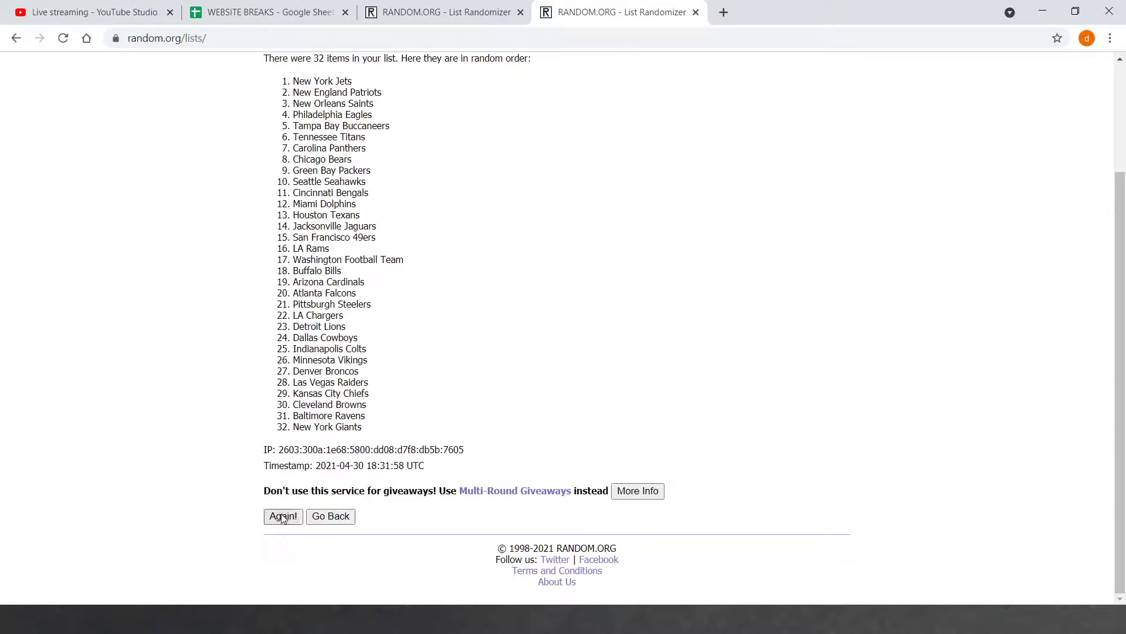
pyautogui.scroll(-5, 282, 517)
pyautogui.click(282, 515)
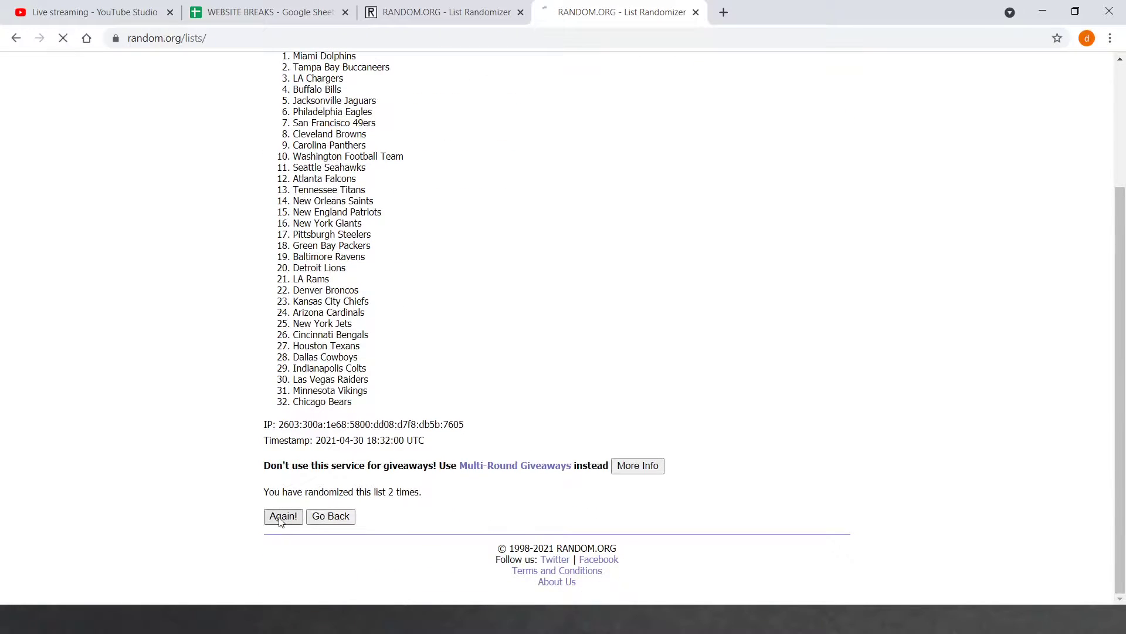
pyautogui.scroll(-5, 281, 519)
pyautogui.click(281, 521)
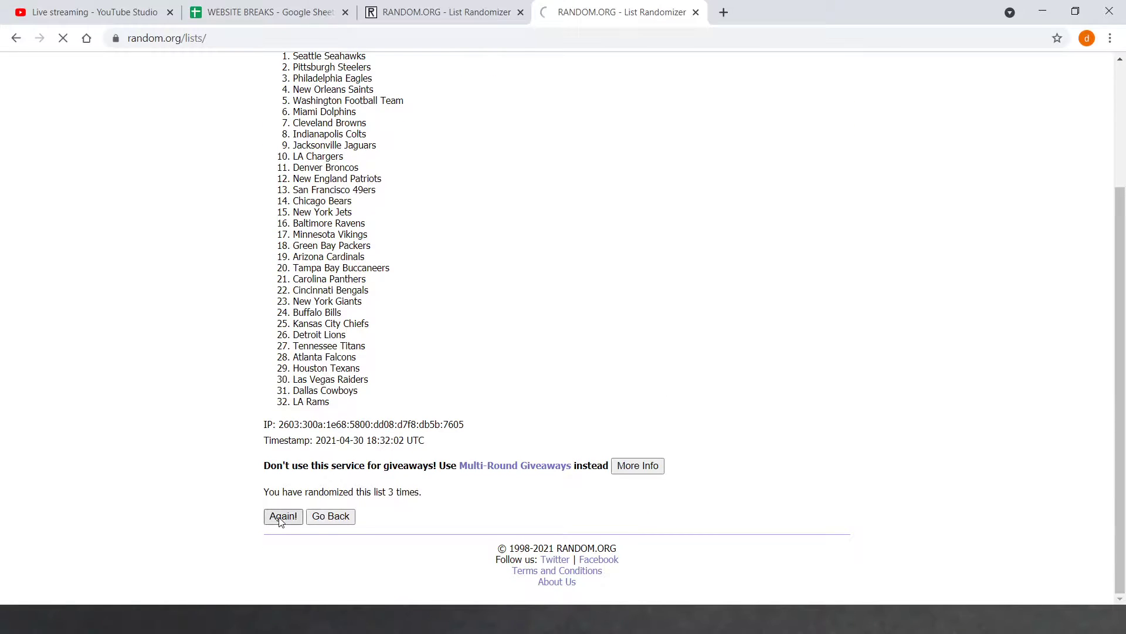
pyautogui.click(280, 522)
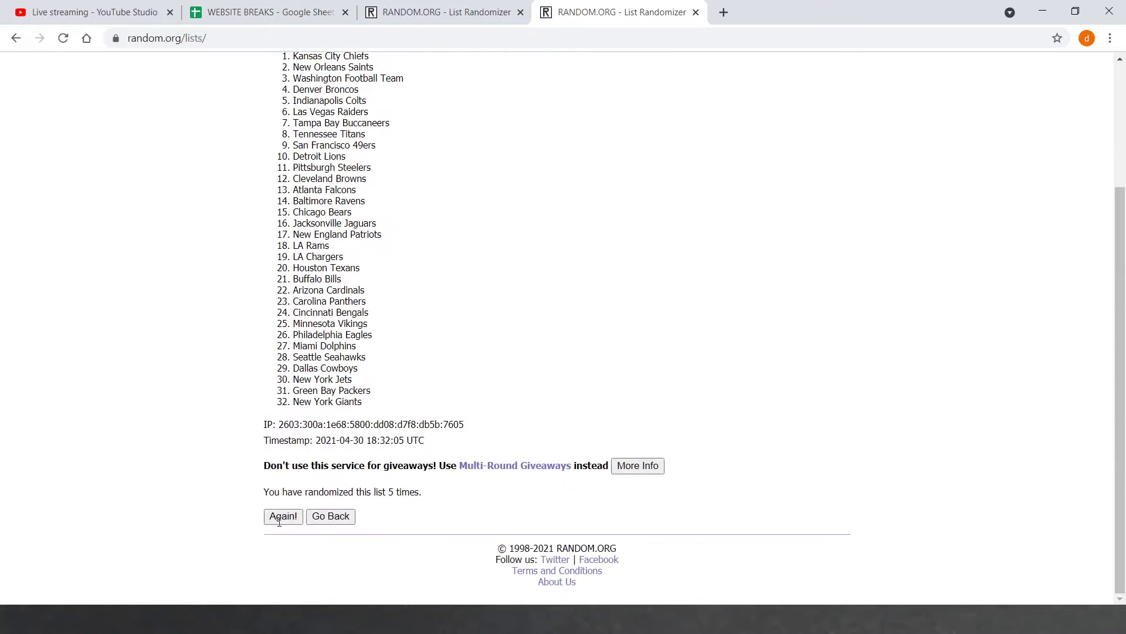
pyautogui.click(280, 524)
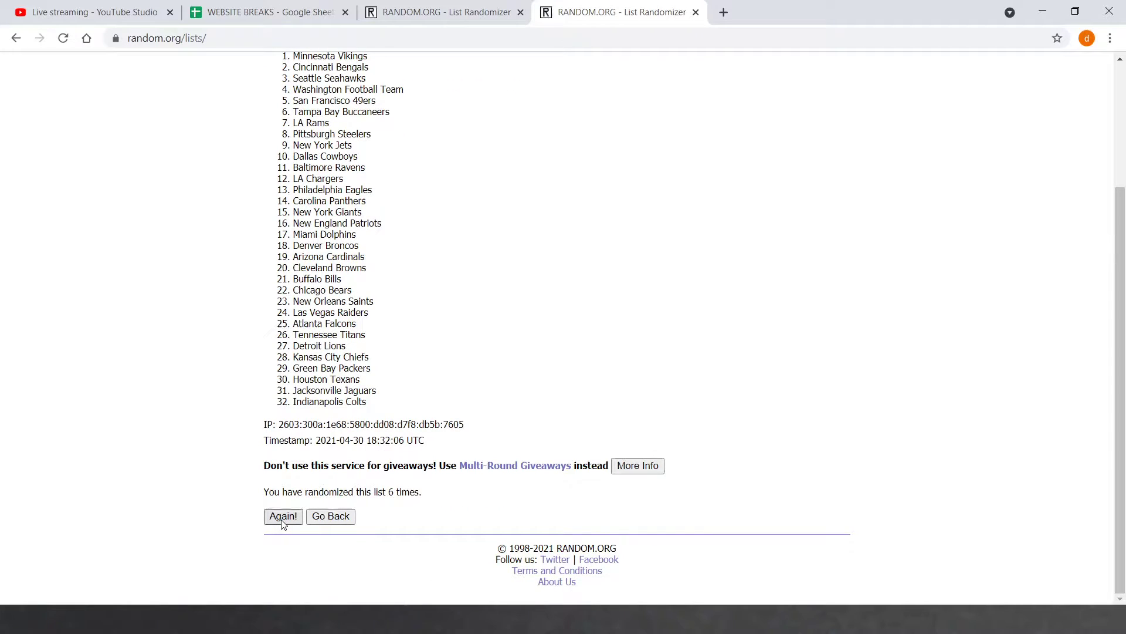
pyautogui.click(284, 521)
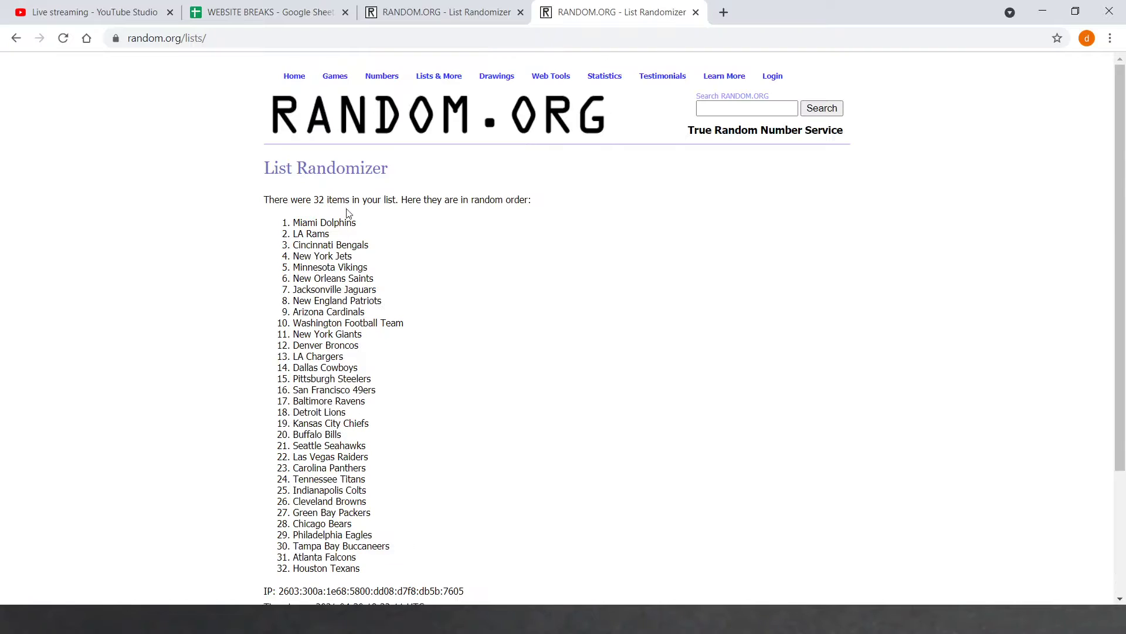
# Copy all 32 randomized team names and paste them over A1:A32 in Sheet218 of the WEBSITE BREAKS spreadsheet
pyautogui.moveTo(286, 217); pyautogui.dragTo(400, 571)
pyautogui.hotkey('ctrl', 'c')
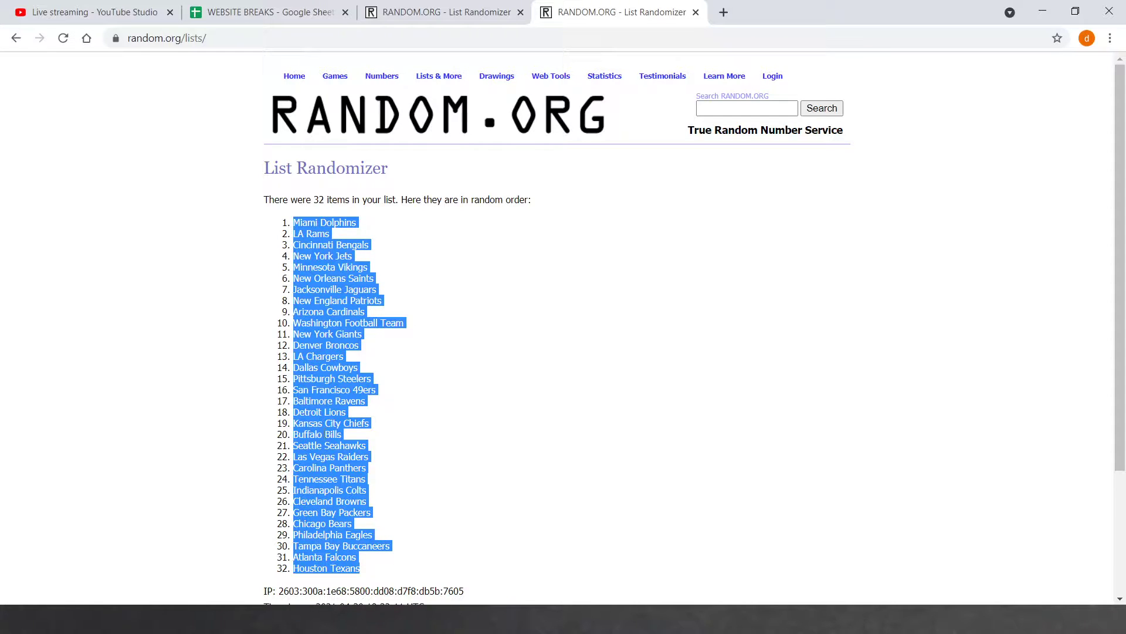
pyautogui.click(267, 12)
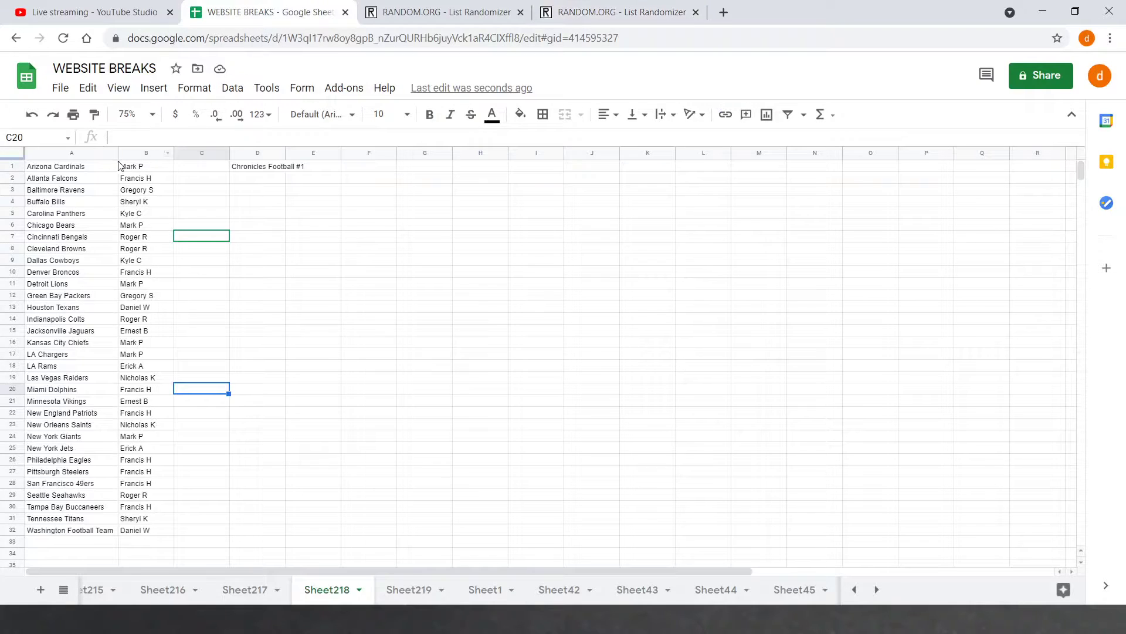
pyautogui.moveTo(100, 169); pyautogui.dragTo(113, 531)
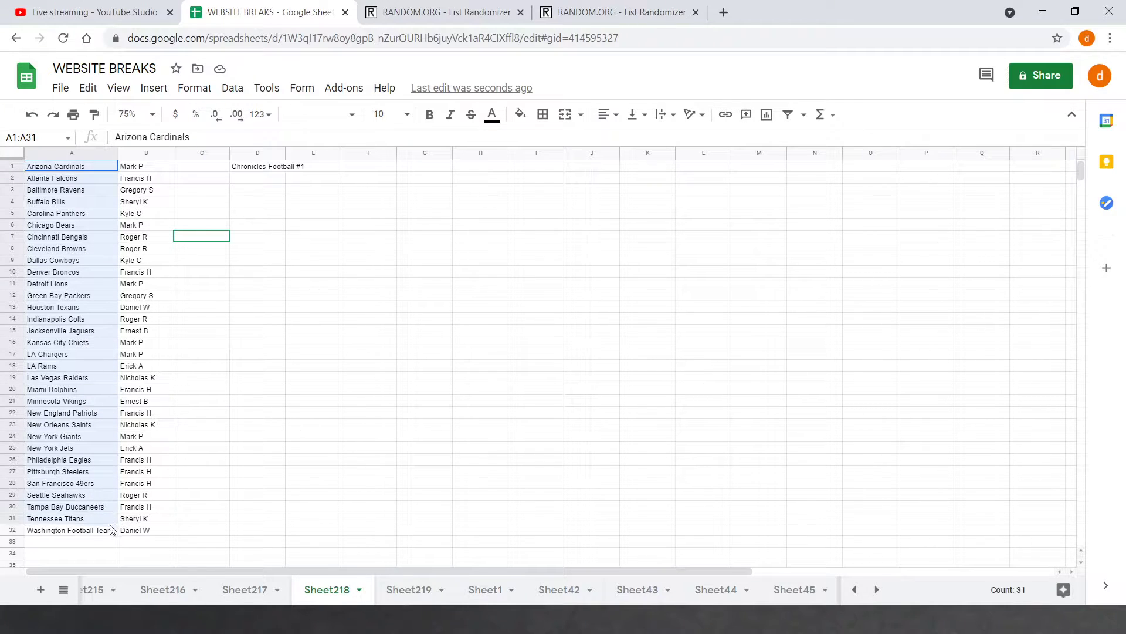
pyautogui.rightClick(116, 473)
pyautogui.click(153, 158)
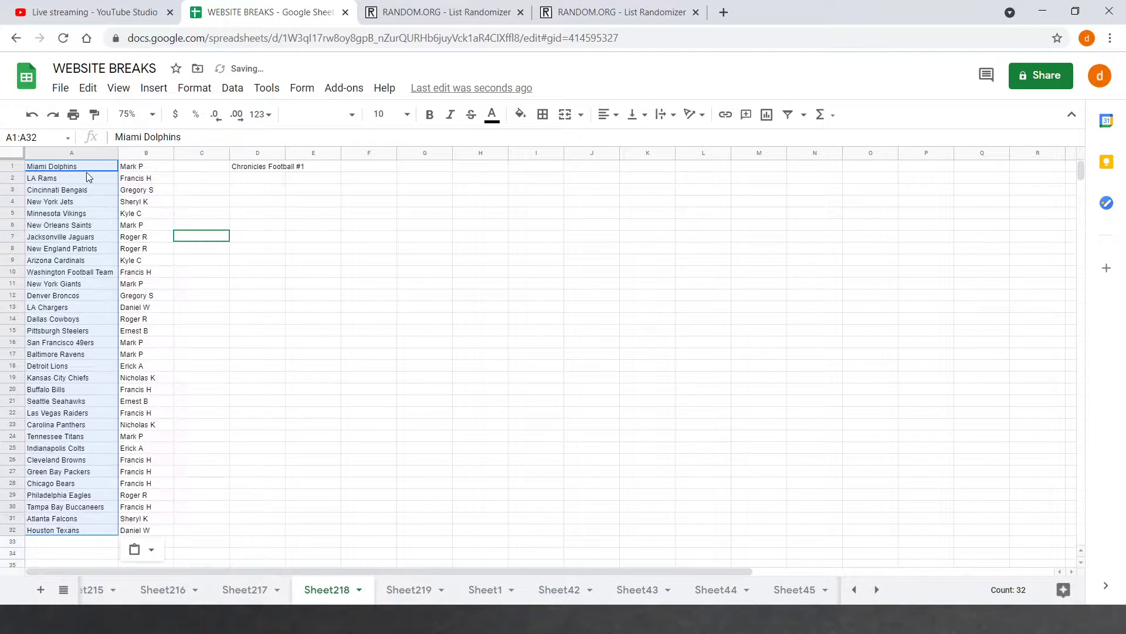
# Sort the sheet A to Z by the participant names in column B, and finish with cell C1 selected
pyautogui.click(150, 154)
pyautogui.rightClick(150, 155)
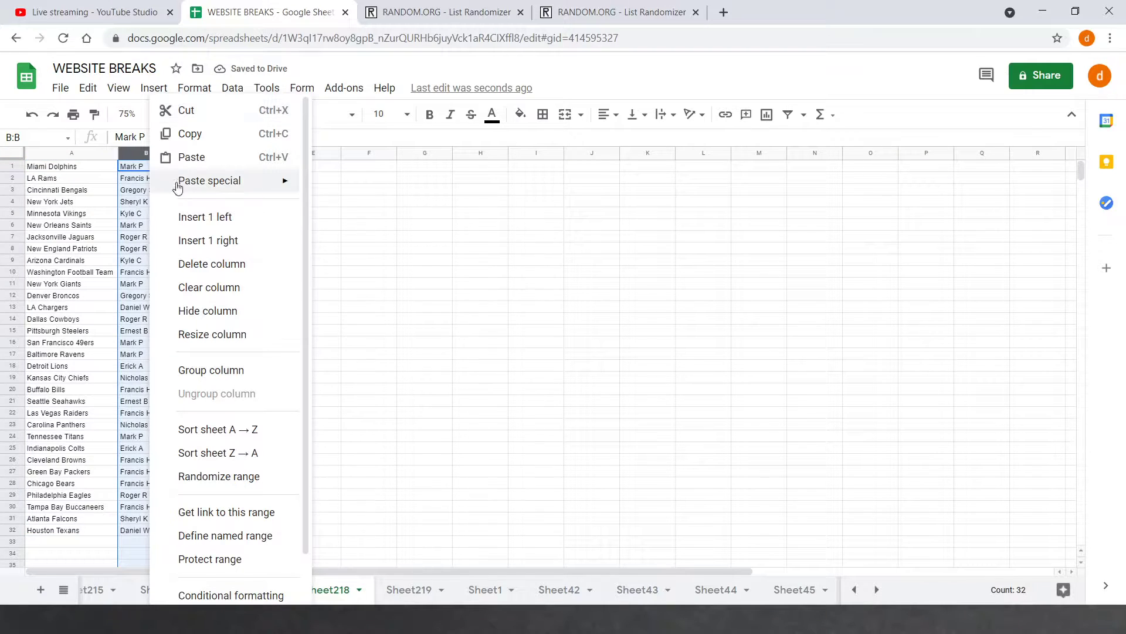
pyautogui.click(217, 429)
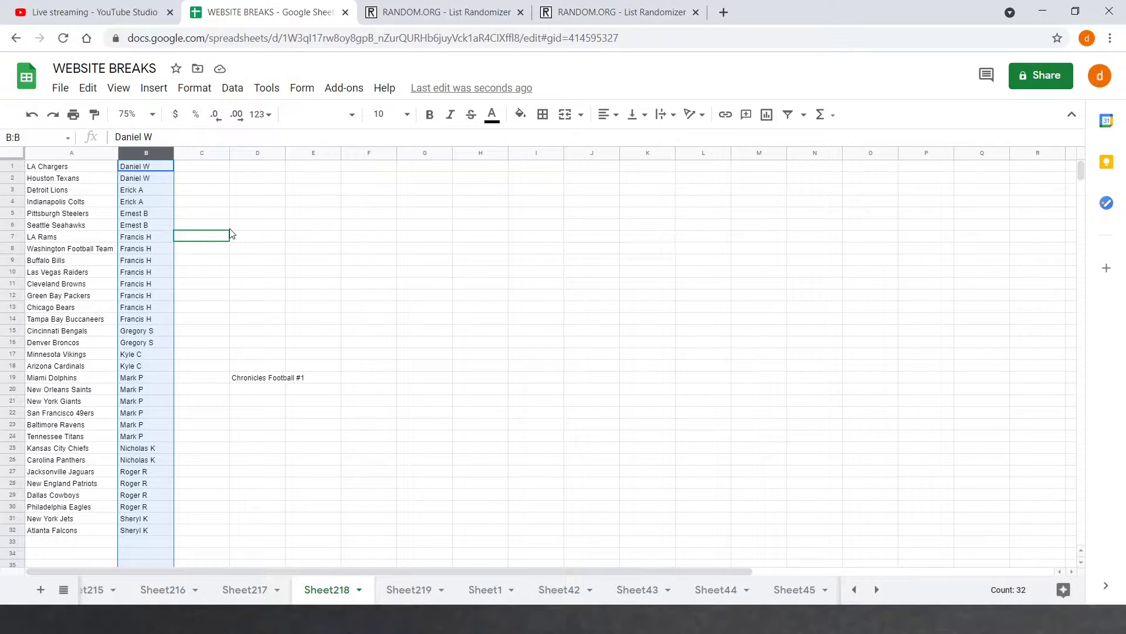
pyautogui.click(239, 192)
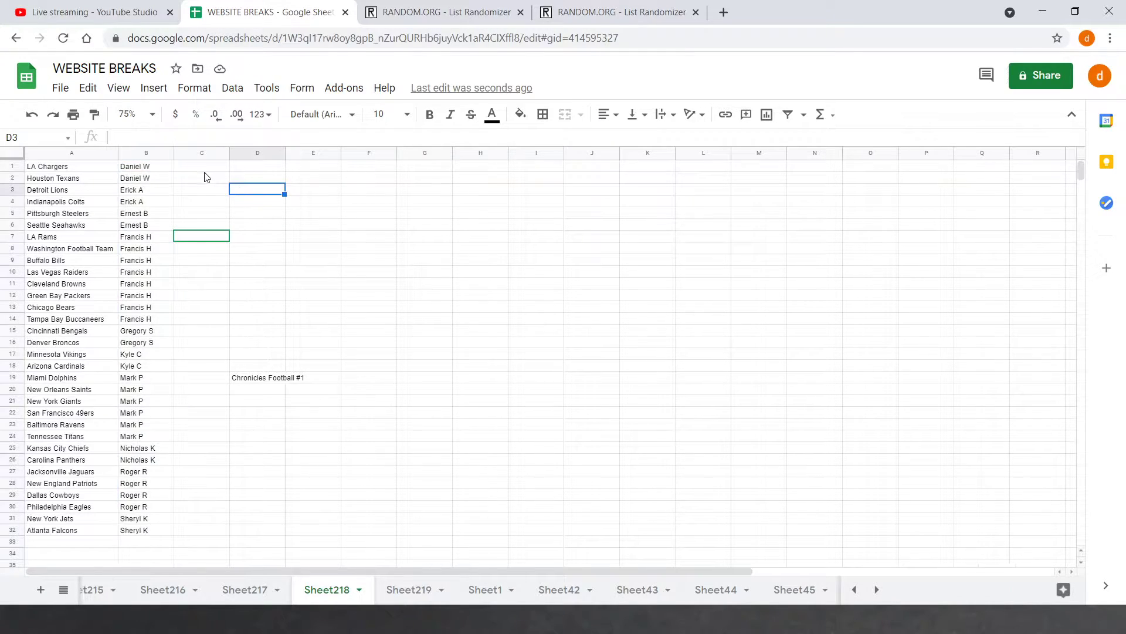
pyautogui.click(202, 170)
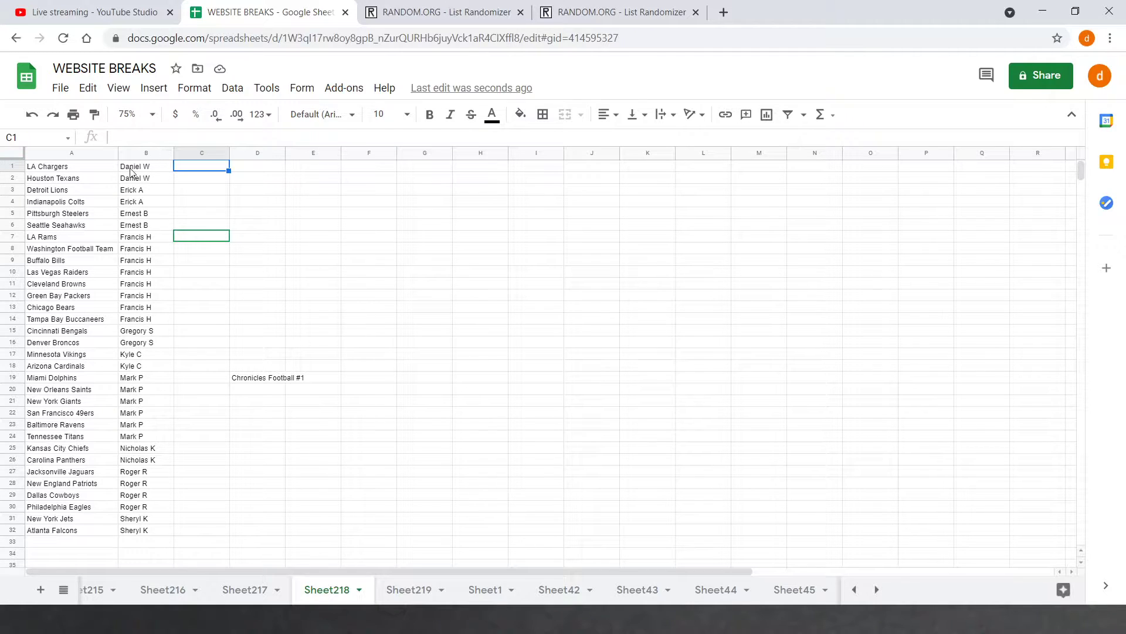